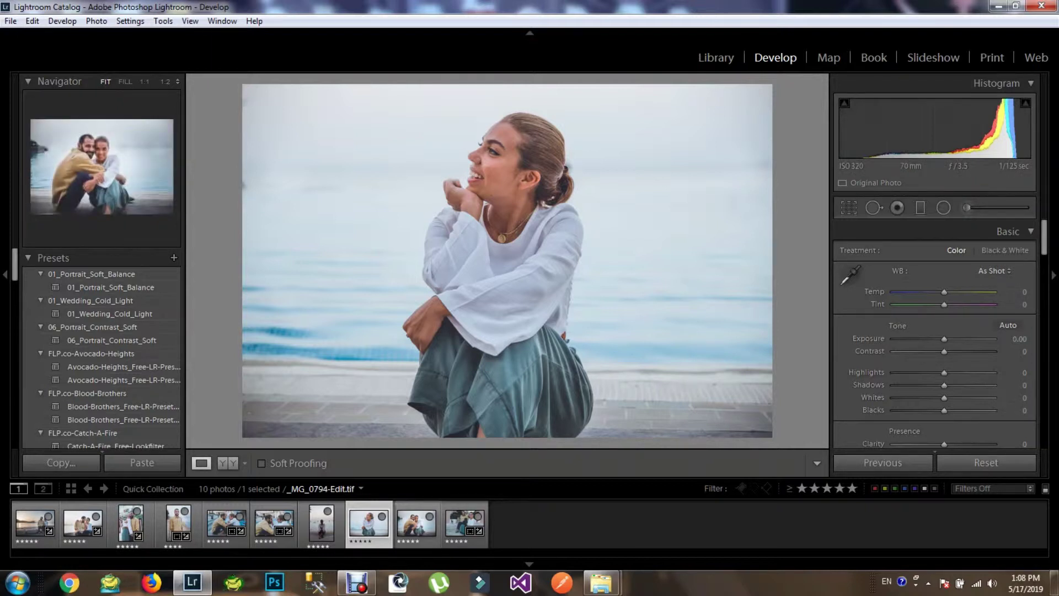
# - Browse past the couple photos in the filmstrip and open the woman-by-the-pool portrait
pyautogui.click(416, 527)
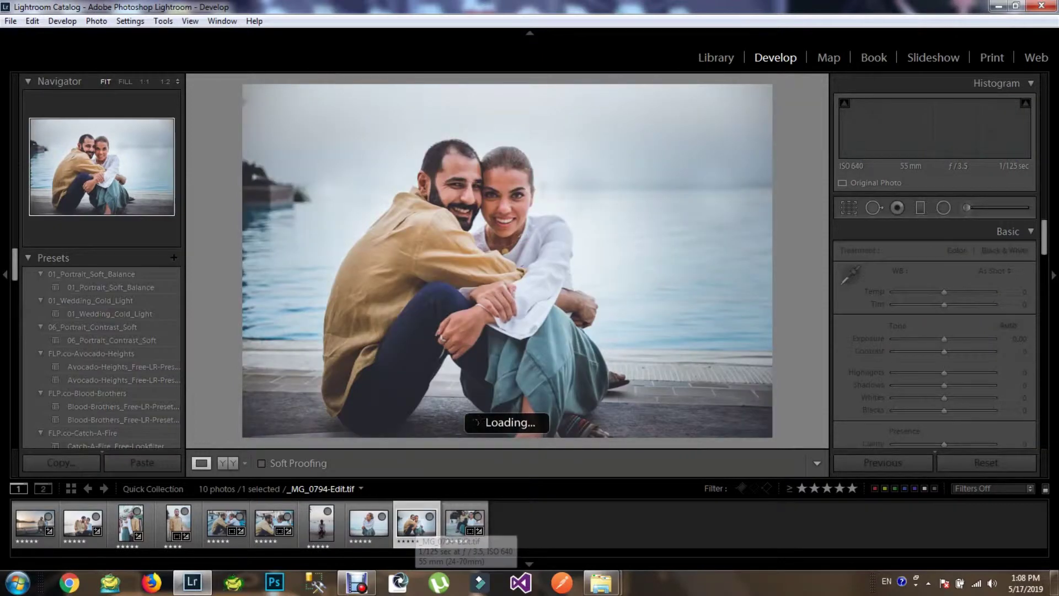
pyautogui.click(275, 523)
pyautogui.click(226, 523)
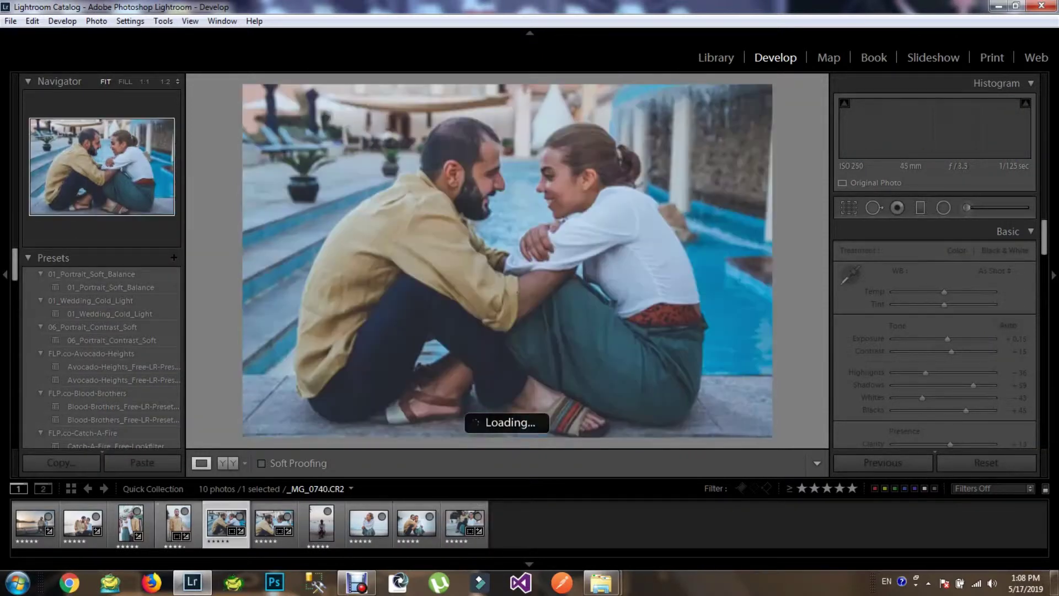
pyautogui.click(178, 523)
pyautogui.click(131, 523)
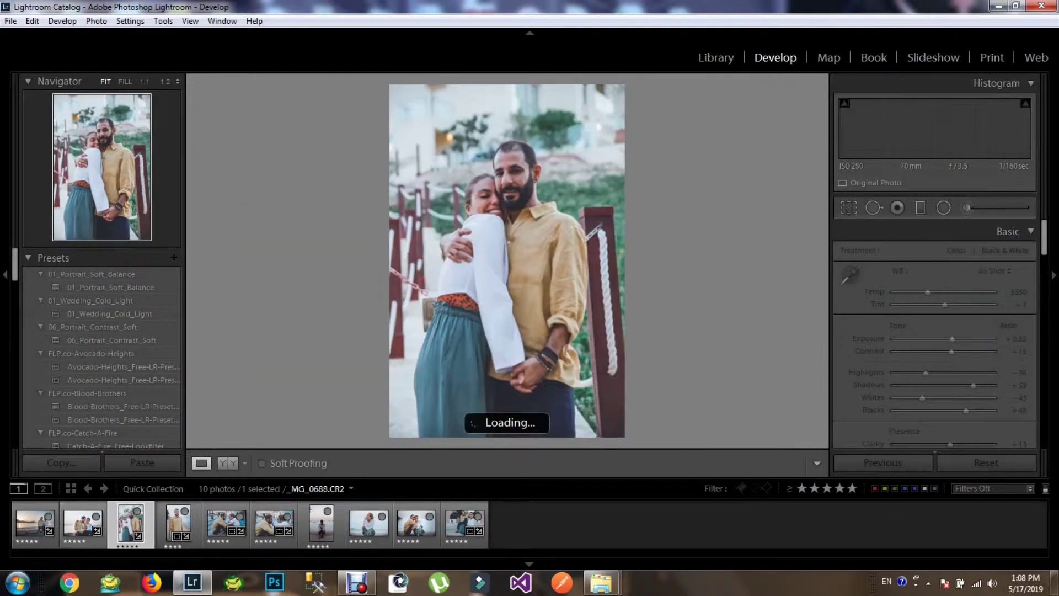
pyautogui.press('Left')
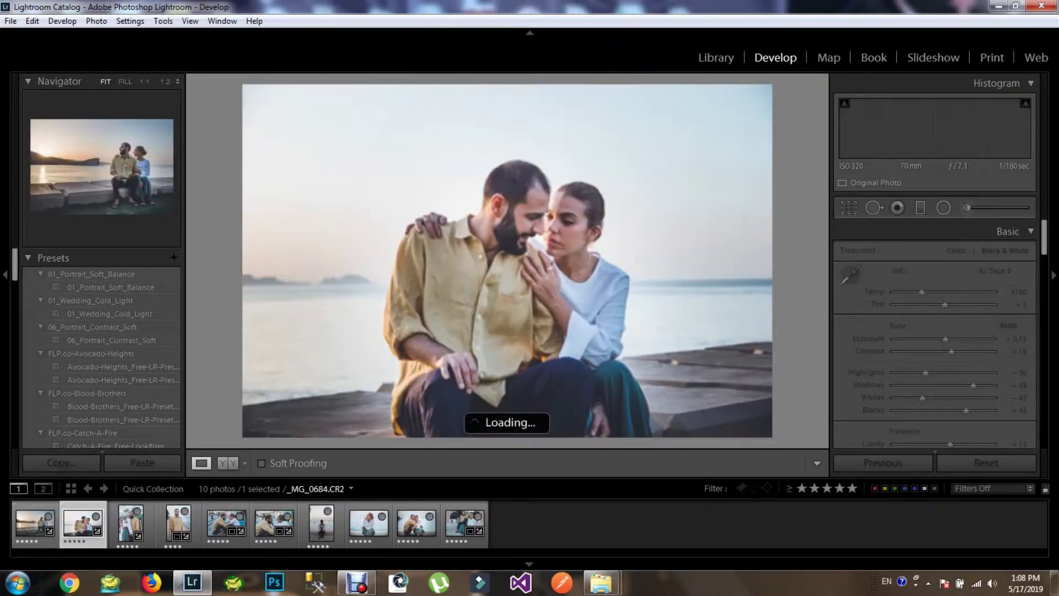
pyautogui.press('Left')
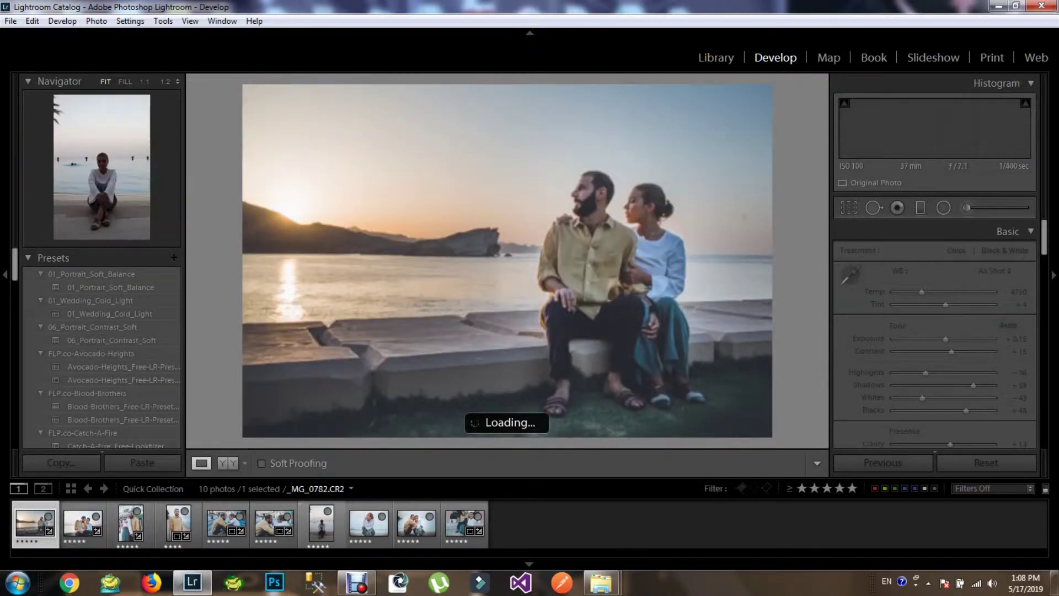
pyautogui.click(321, 521)
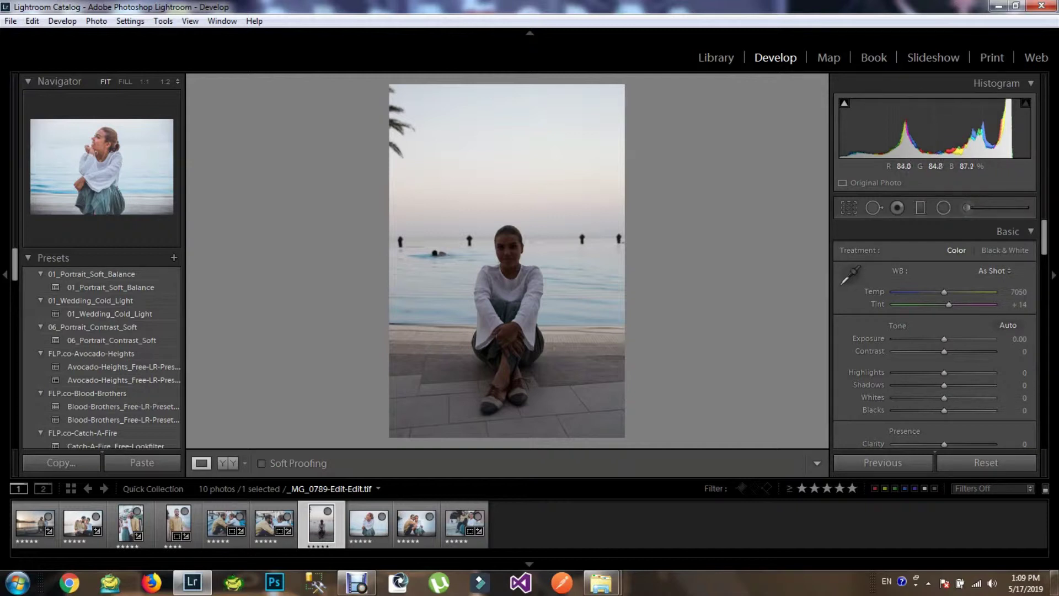
# - Glance at the laughing-woman photo, then open the raw _MG_0782.CR2 pool portrait
pyautogui.click(368, 523)
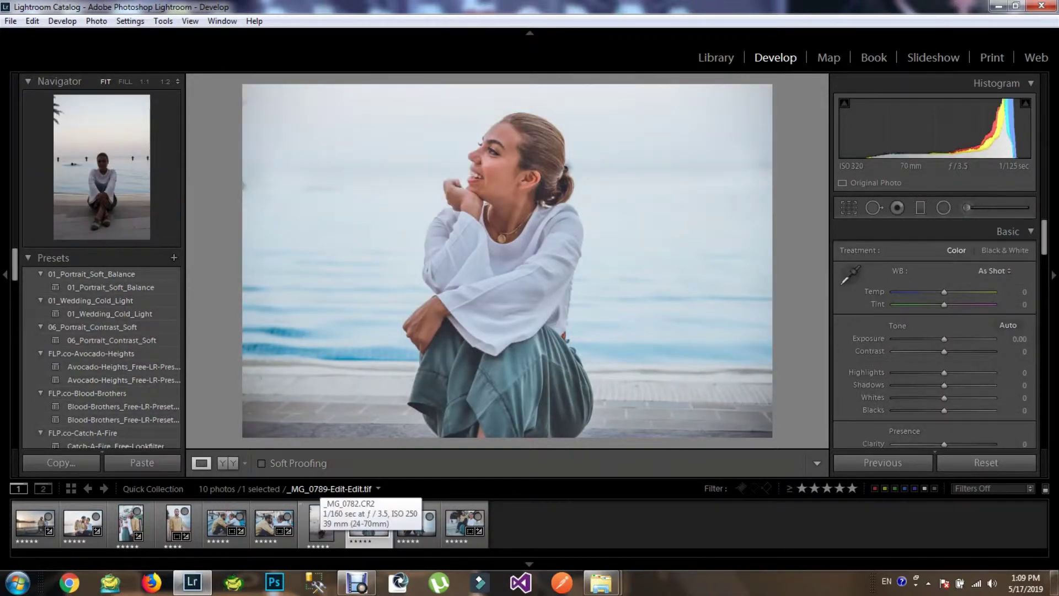
pyautogui.click(322, 523)
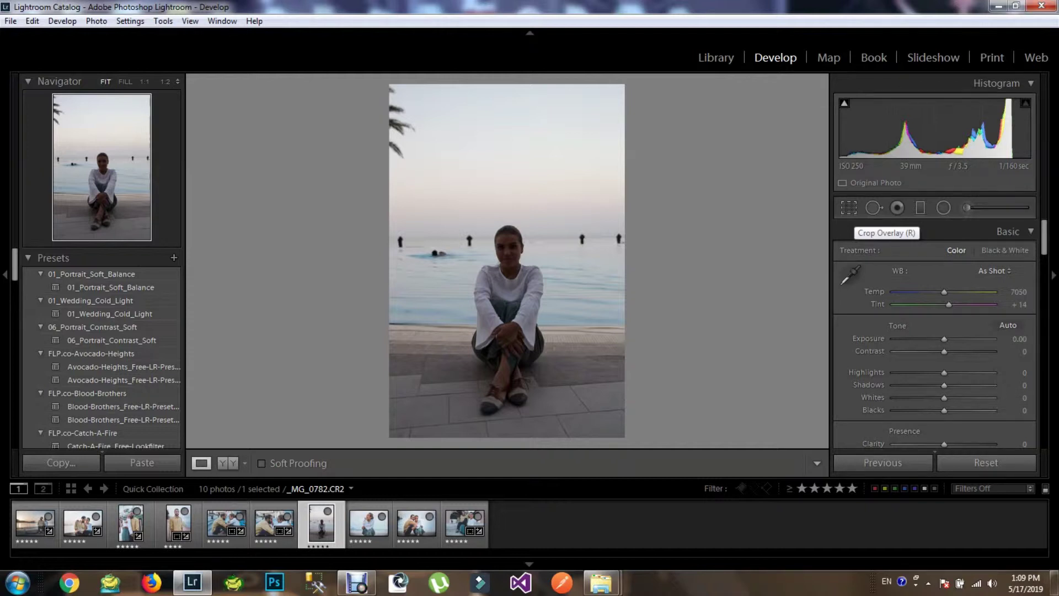
# - Straighten the portrait along the pool's horizon line with the crop overlay
pyautogui.click(850, 207)
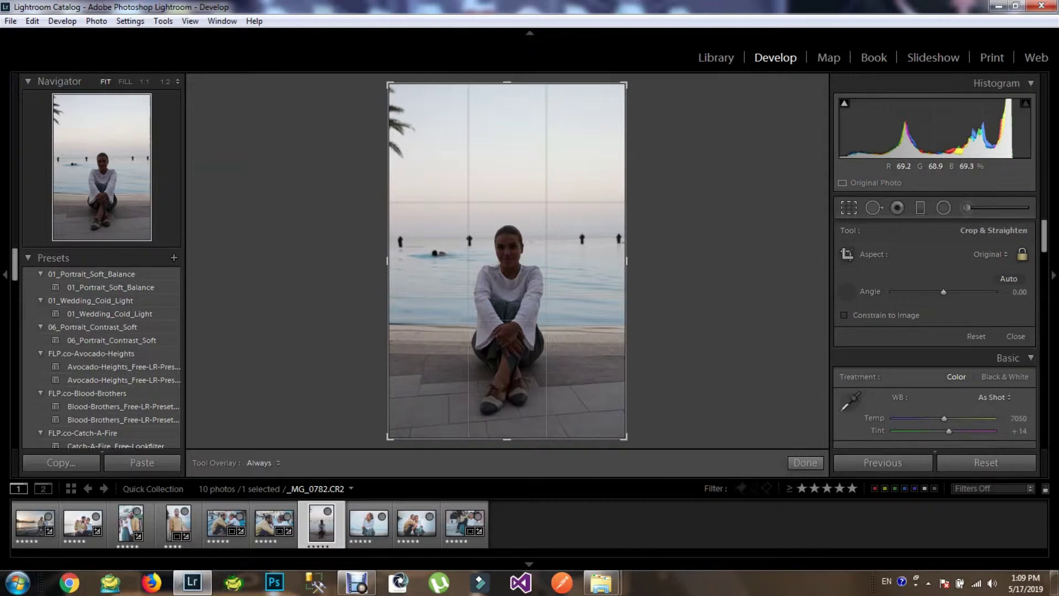
pyautogui.moveTo(416, 239); pyautogui.dragTo(607, 237)
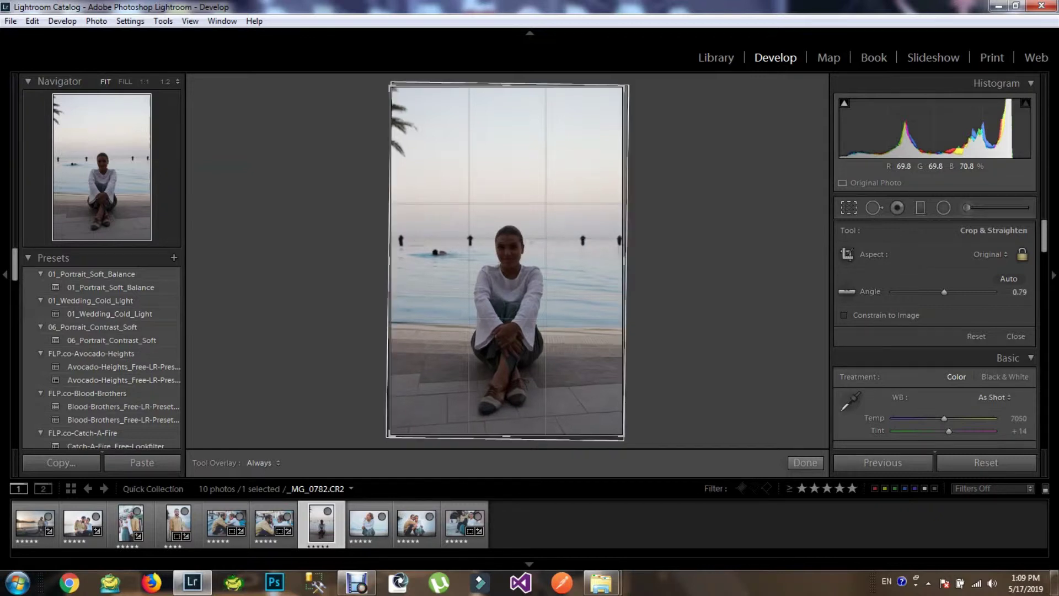
pyautogui.press('Return')
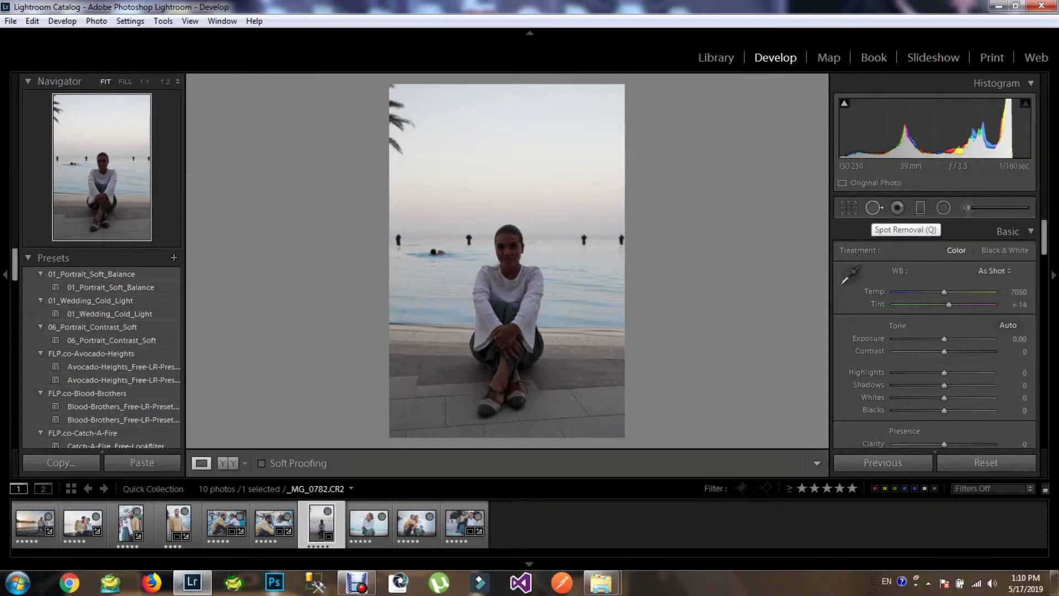
# - Heal away the palm leaves in the top-left corner with Spot Removal
pyautogui.click(874, 208)
pyautogui.moveTo(407, 91); pyautogui.dragTo(402, 162)
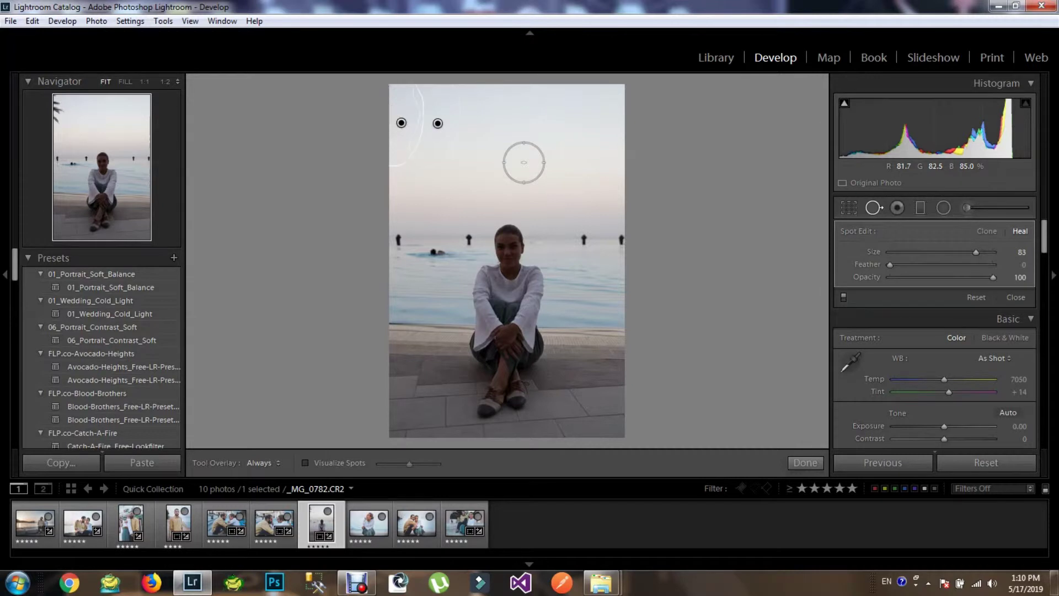
pyautogui.click(806, 463)
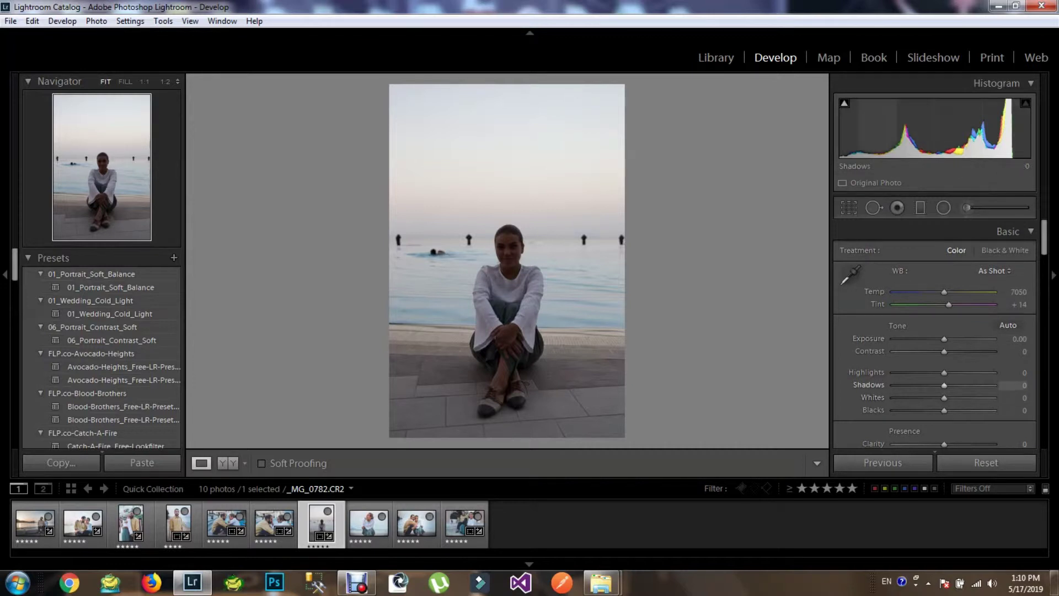
# - Raise the Basic panel Shadows slider to +80
pyautogui.moveTo(1018, 385)
pyautogui.mouseDown()
pyautogui.moveTo(1052, 385)
pyautogui.moveTo(1025, 385)
pyautogui.mouseUp()
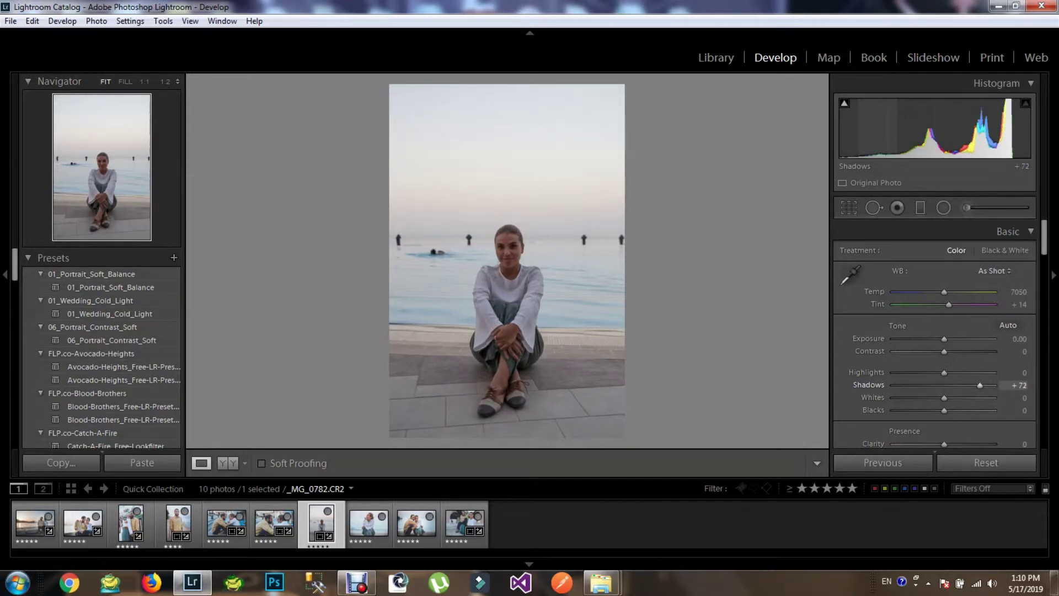
pyautogui.moveTo(980, 385); pyautogui.dragTo(984, 385)
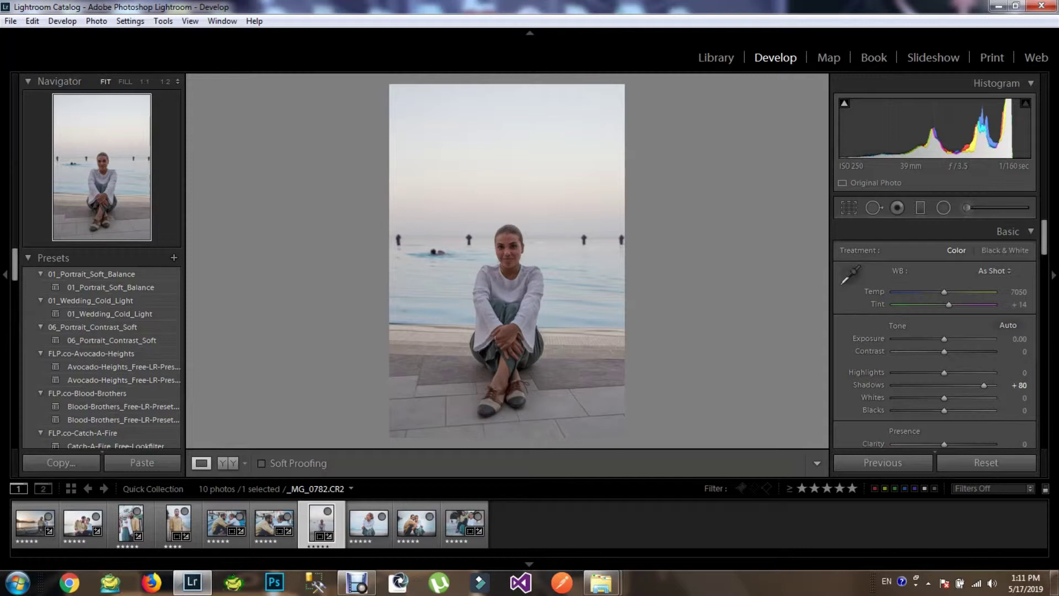
# - Darken the blue and aqua luminance by dragging on the pool water in HSL
pyautogui.scroll(-3, 935, 332)
pyautogui.scroll(-3, 935, 331)
pyautogui.scroll(-3, 935, 331)
pyautogui.scroll(-2, 935, 331)
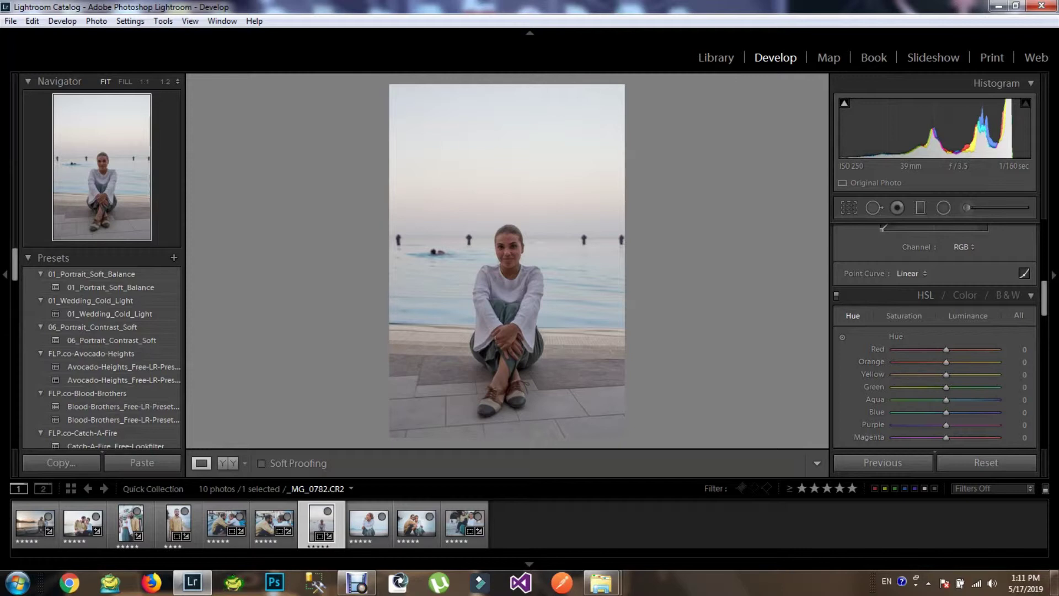
pyautogui.click(968, 315)
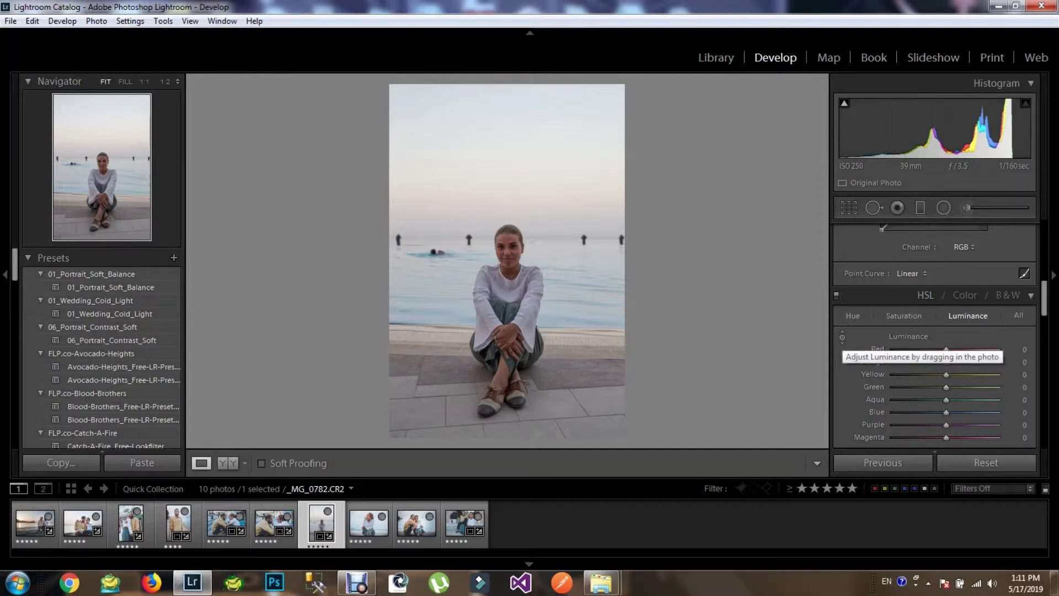
pyautogui.click(843, 336)
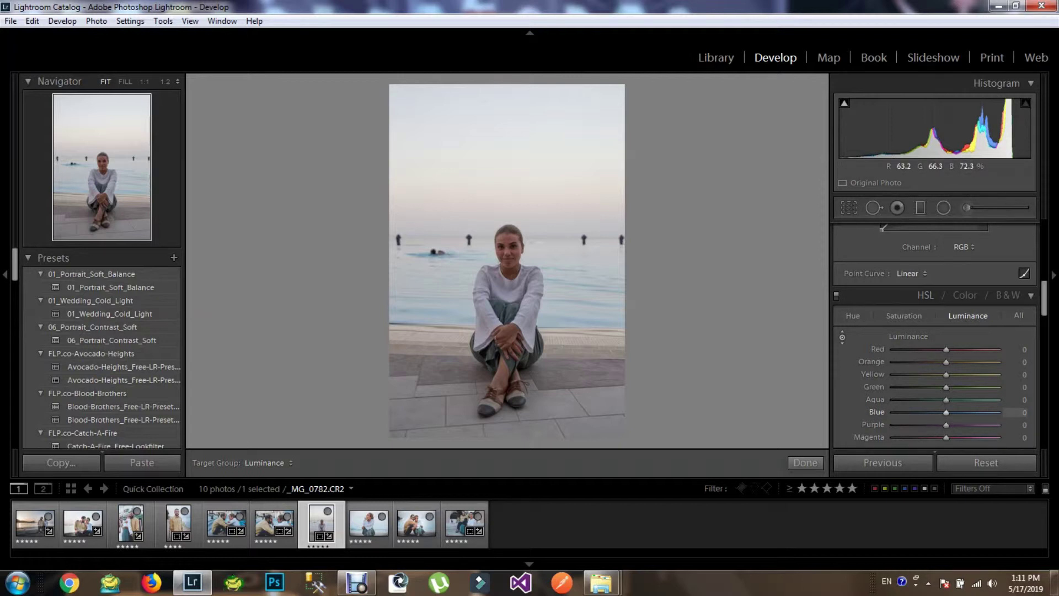
pyautogui.moveTo(497, 264); pyautogui.dragTo(496, 346)
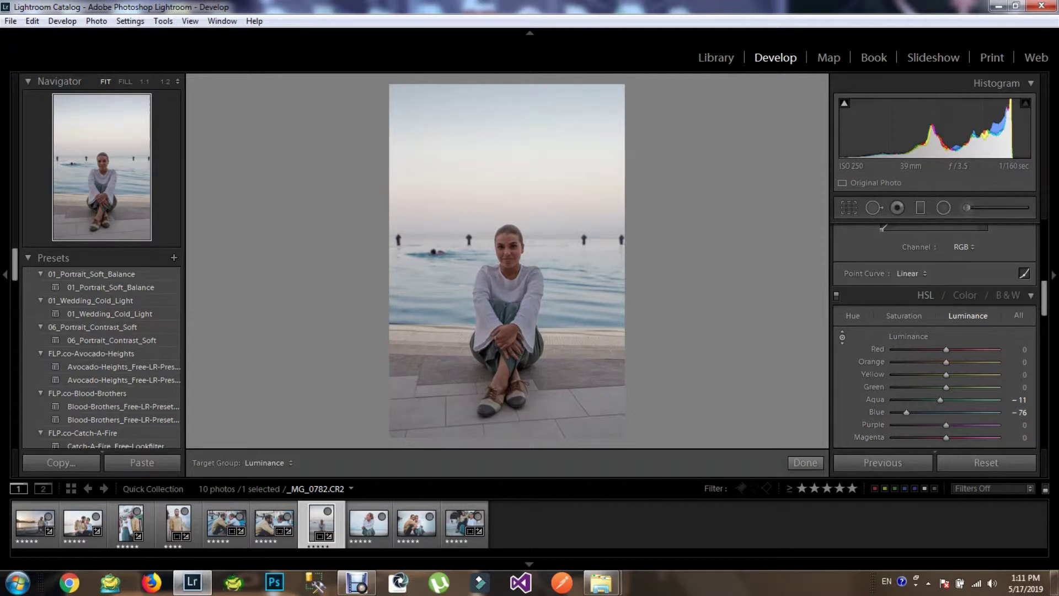
# - Boost saturation to Blue +74 and Aqua +10, leaving the Hue sliders shown
pyautogui.hotkey('ctrl', 'alt', 'shift', 's')
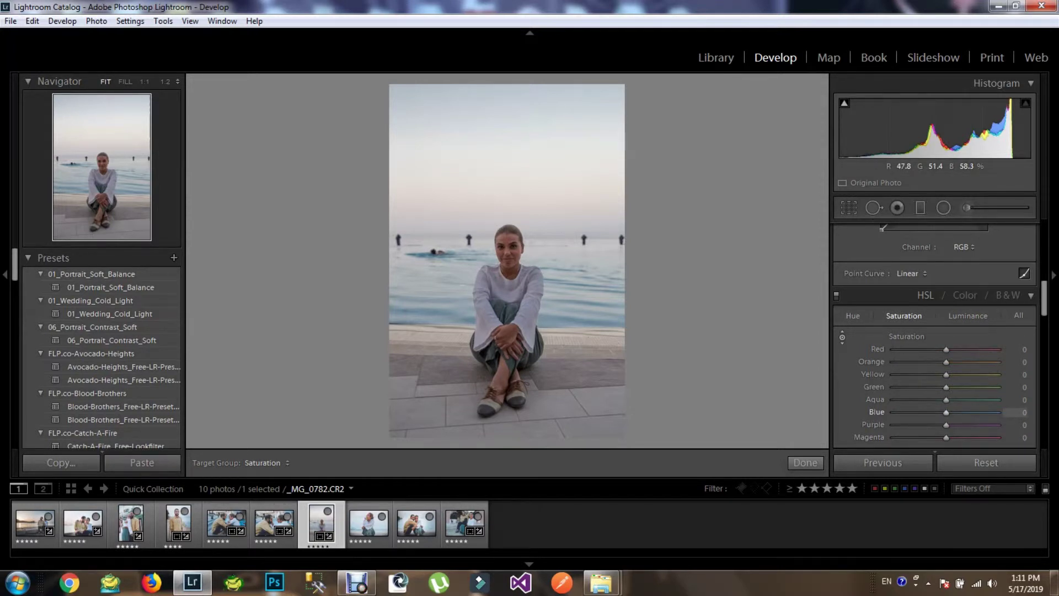
pyautogui.moveTo(524, 265); pyautogui.dragTo(524, 174)
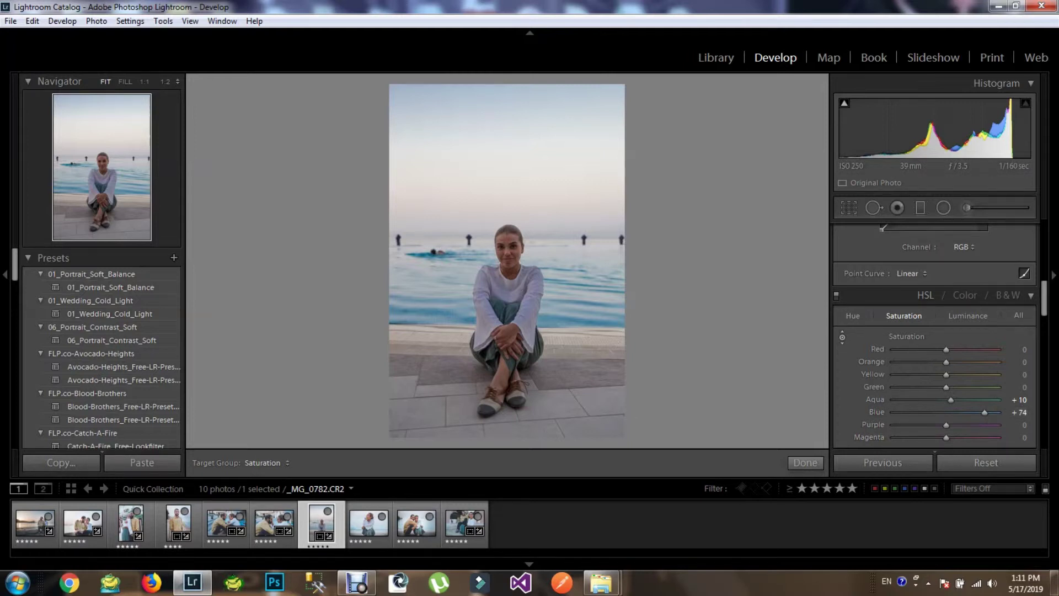
pyautogui.hotkey('ctrl', 'alt', 'shift', 'h')
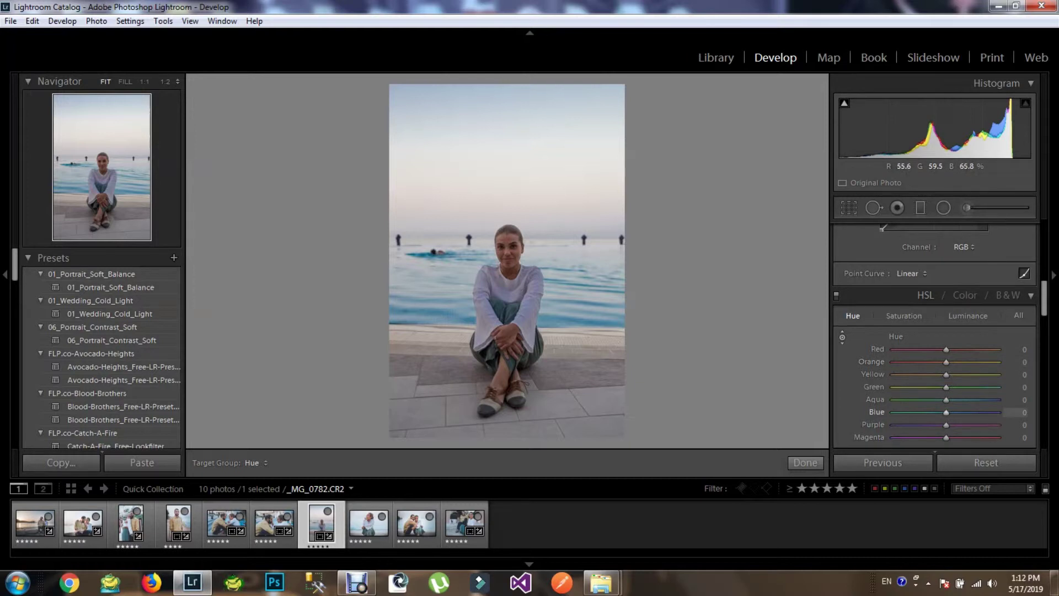
# - Shift the water toward cyan with Blue hue −22 and Aqua hue −4
pyautogui.moveTo(552, 259); pyautogui.dragTo(552, 293)
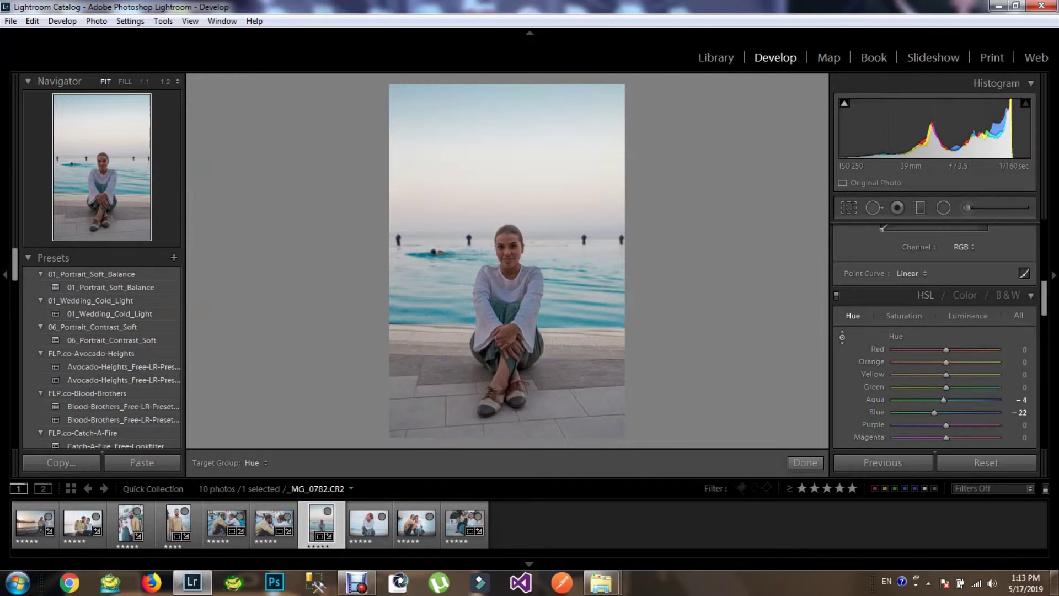
pyautogui.click(805, 463)
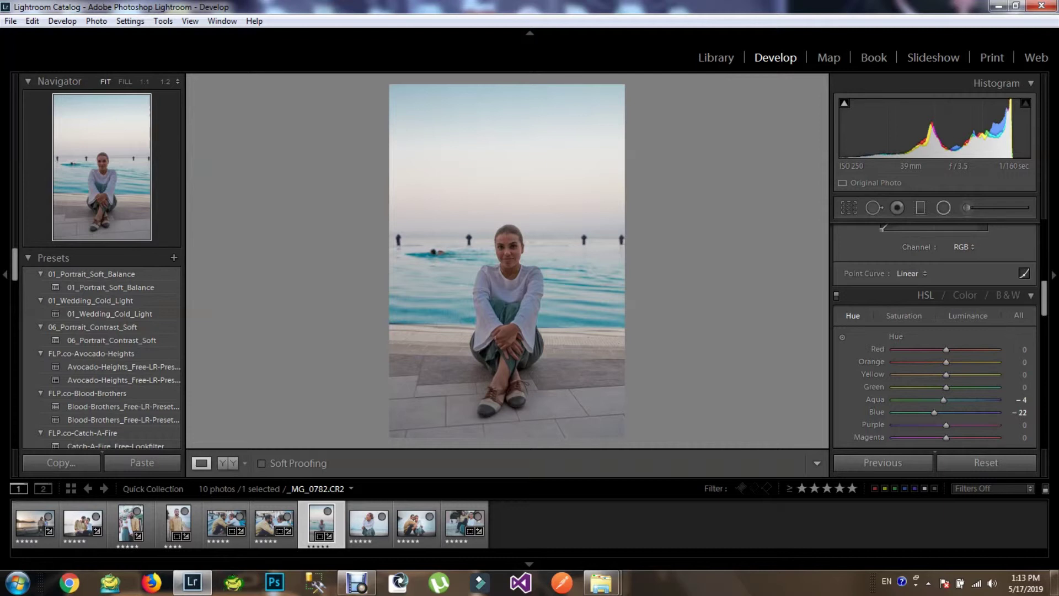
# - Draw a tall oval radial filter and centre it around the seated woman
pyautogui.click(944, 207)
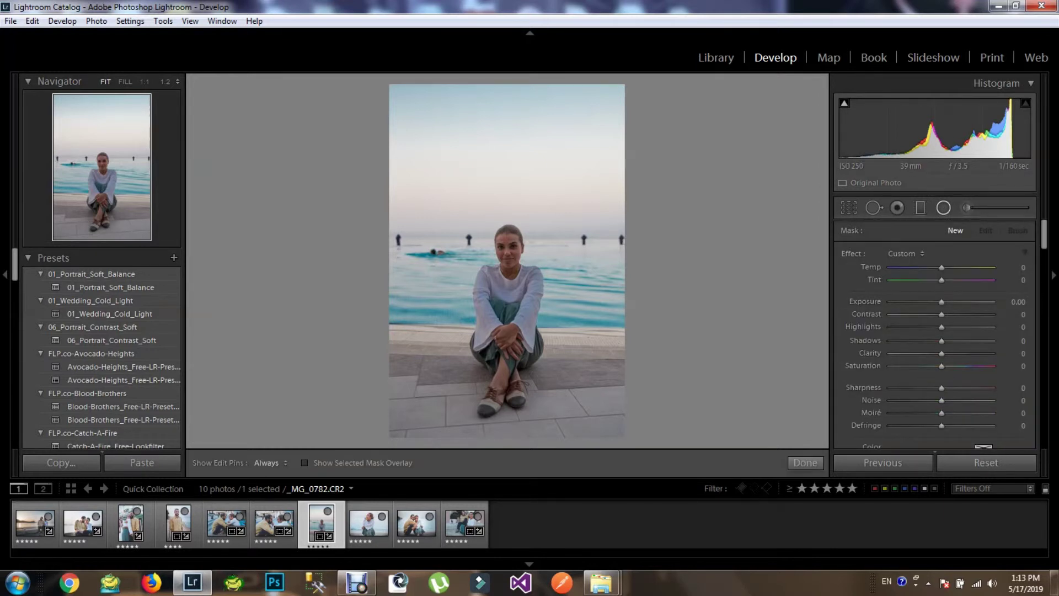
pyautogui.moveTo(439, 228); pyautogui.dragTo(572, 383)
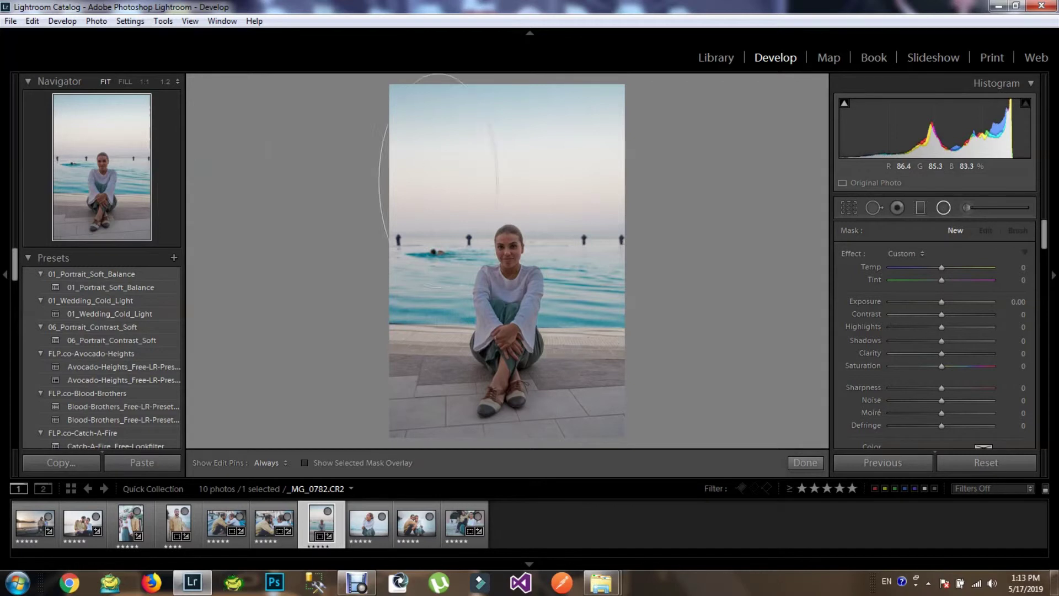
pyautogui.moveTo(435, 180); pyautogui.dragTo(506, 255)
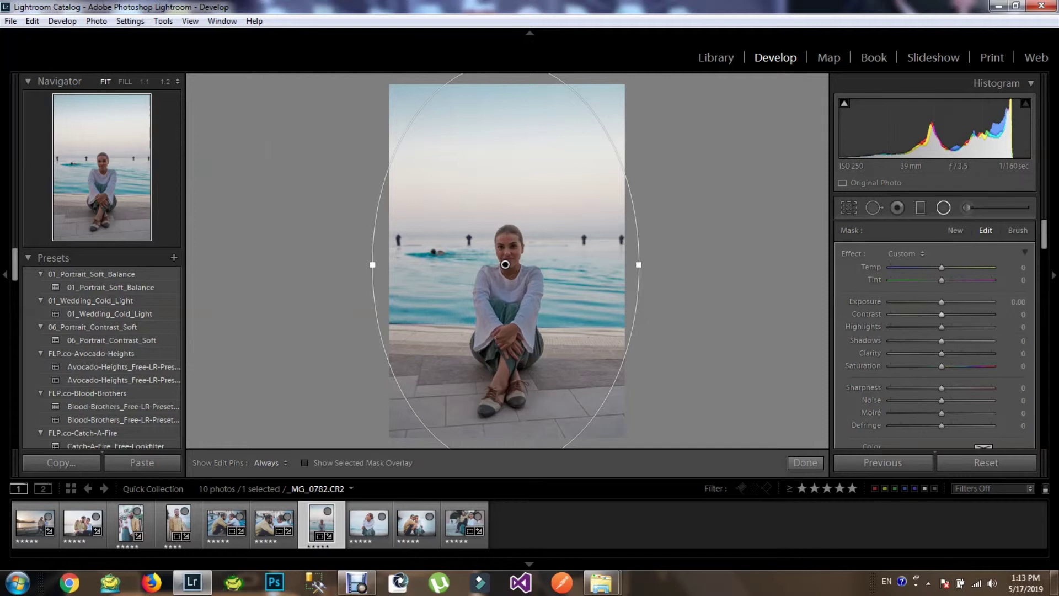
# - Test exposure −2.13 with an inverted mask, then reset the filter's exposure to zero
pyautogui.scroll(-3, 933, 334)
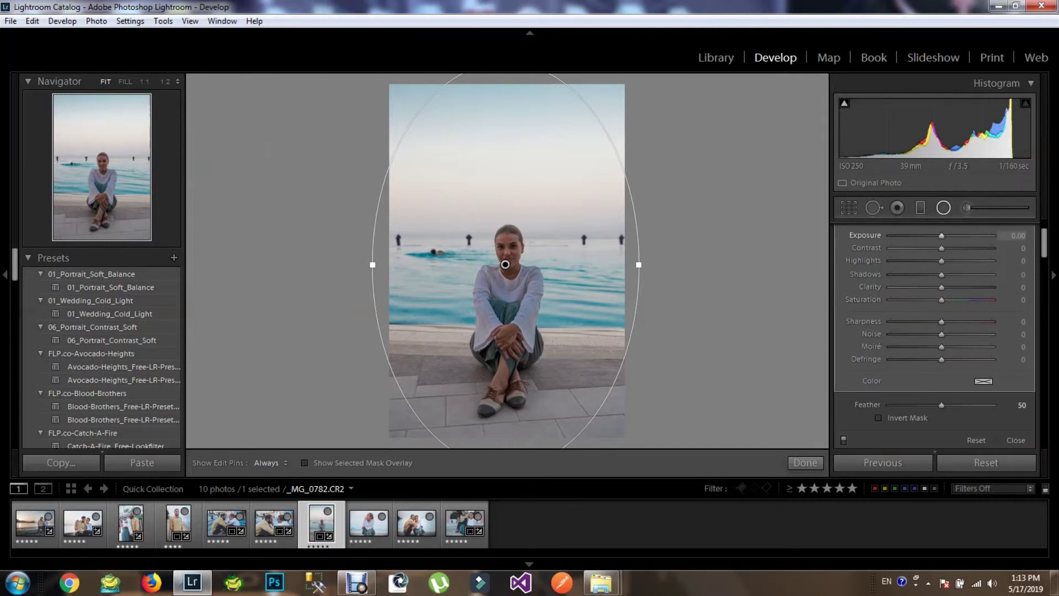
pyautogui.moveTo(942, 235); pyautogui.dragTo(914, 236)
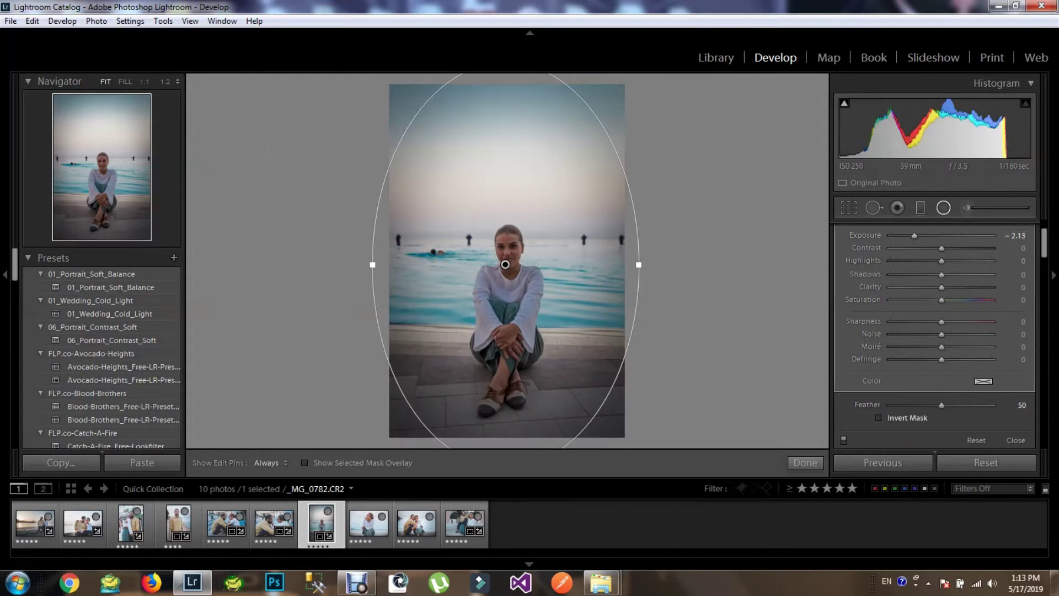
pyautogui.click(879, 418)
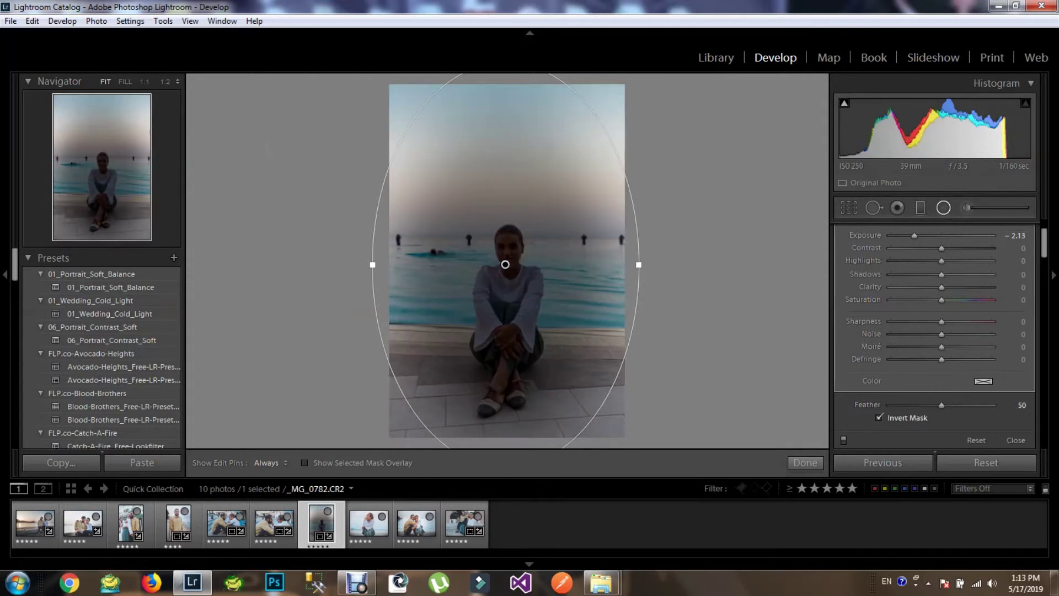
pyautogui.press("'")
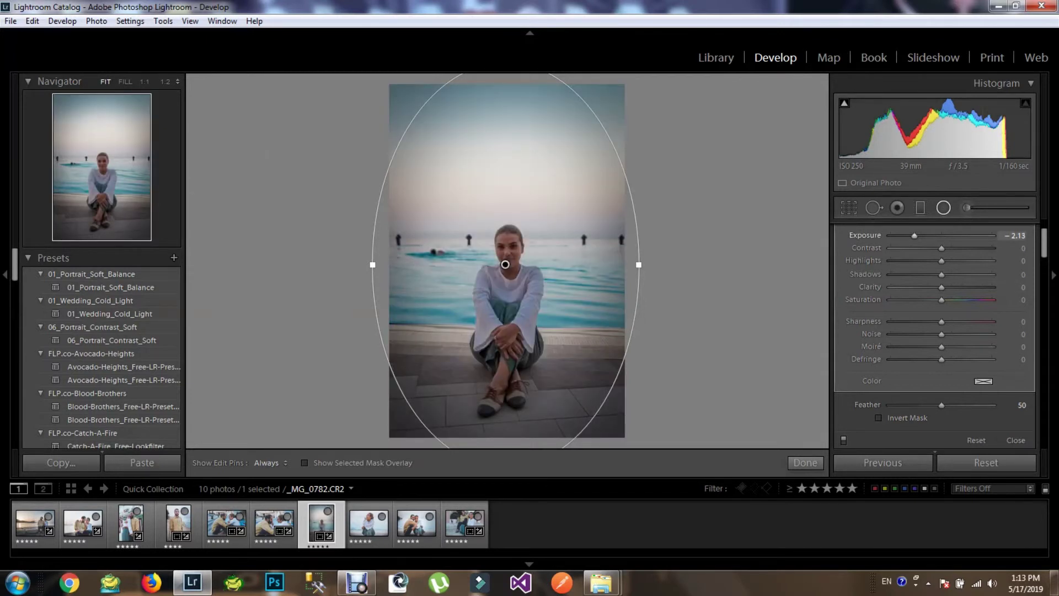
pyautogui.doubleClick(865, 235)
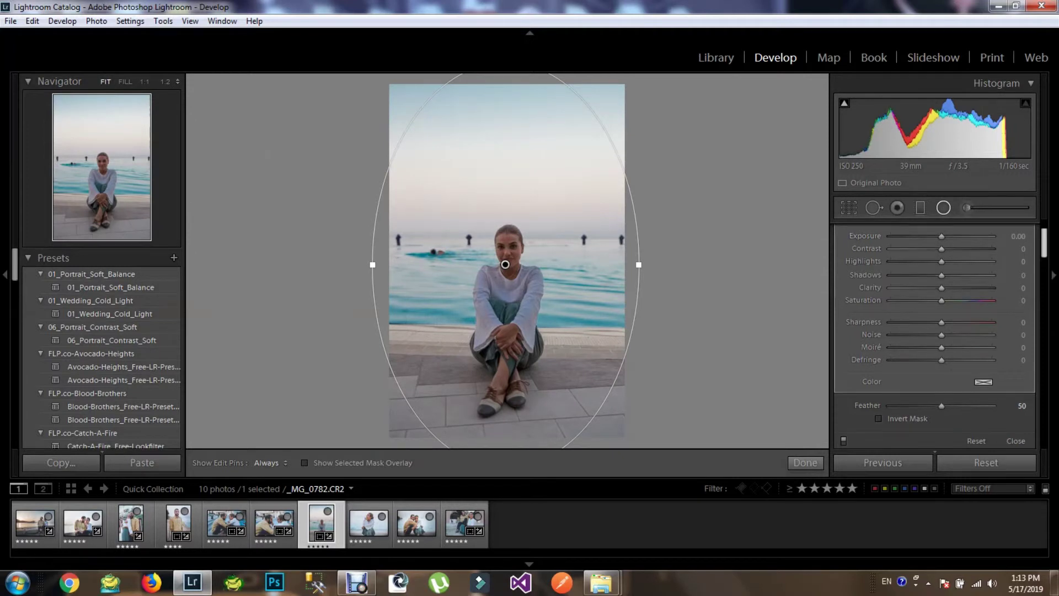
# - Set the radial filter's Shadows to −84 and Highlights to −42, then close it
pyautogui.scroll(2, 870, 248)
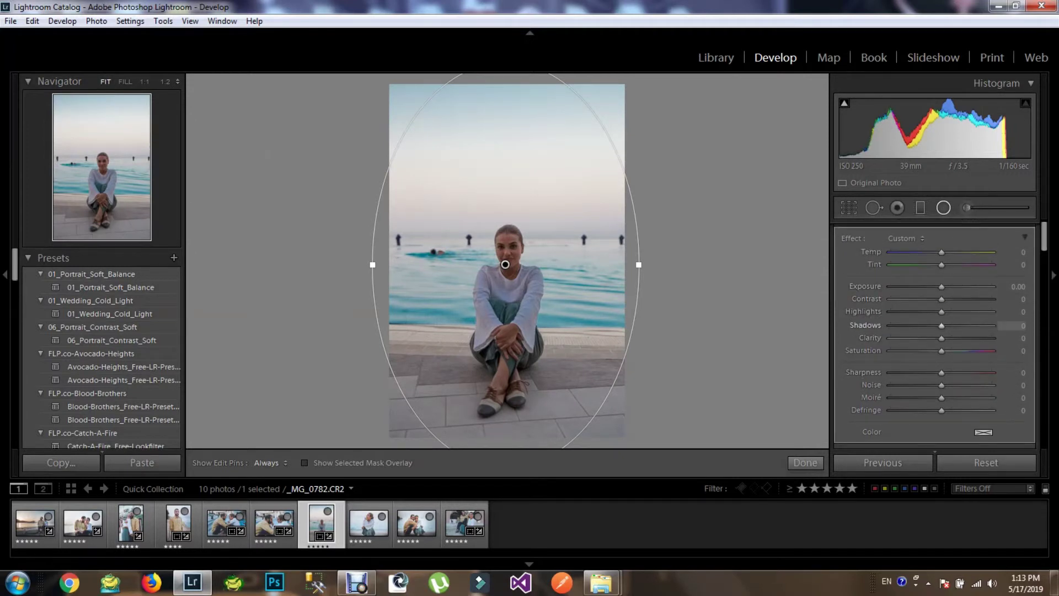
pyautogui.moveTo(942, 326); pyautogui.dragTo(899, 326)
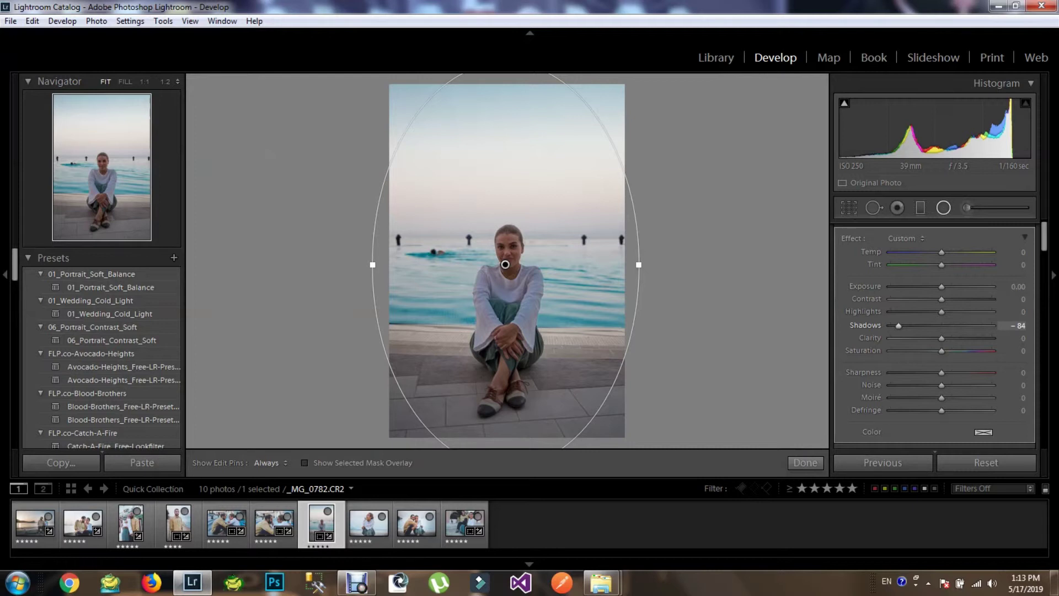
pyautogui.moveTo(942, 311); pyautogui.dragTo(920, 312)
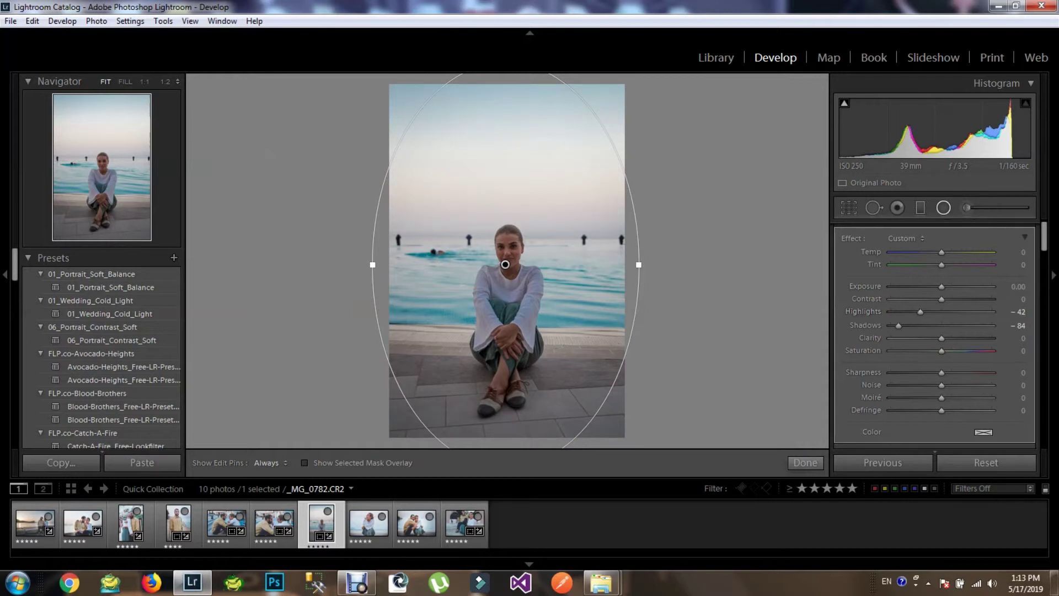
pyautogui.click(806, 463)
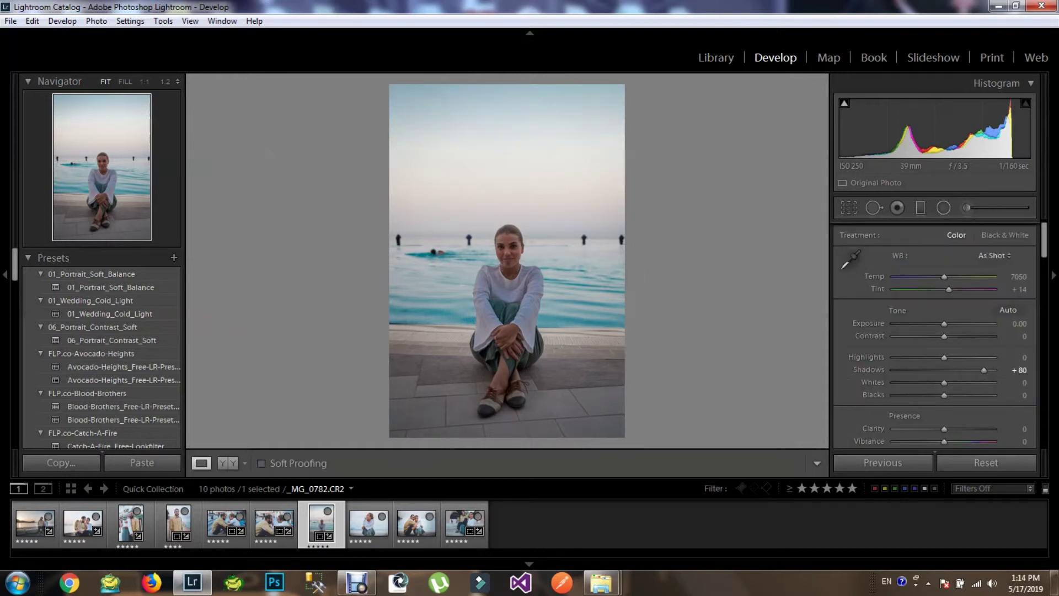
# - Preview the edited portrait full screen, then switch to the Before/After side-by-side view
pyautogui.press('f')
pyautogui.scroll(-3, 938, 331)
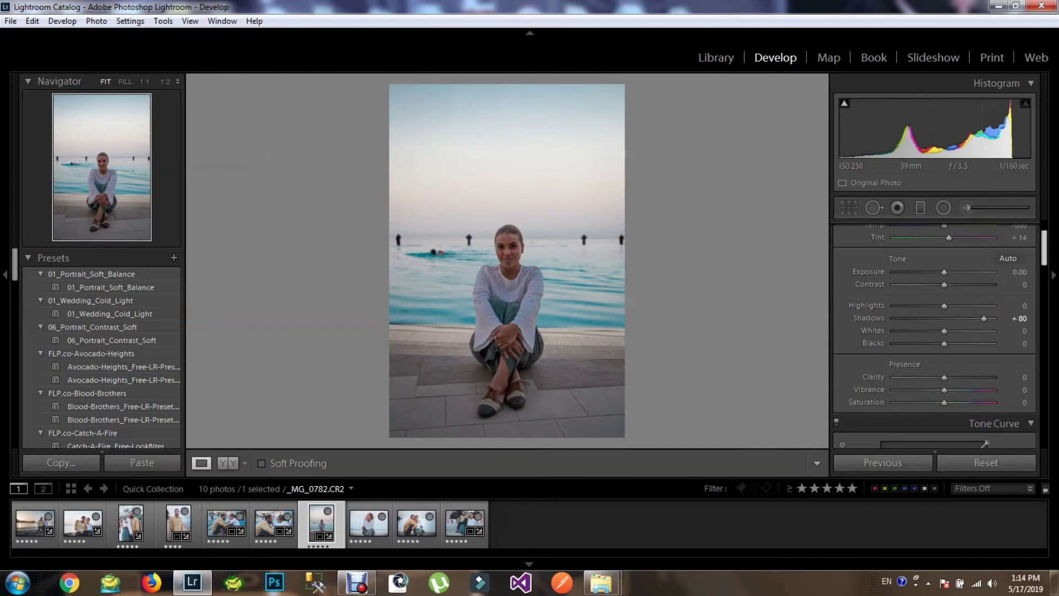
pyautogui.scroll(2, 938, 331)
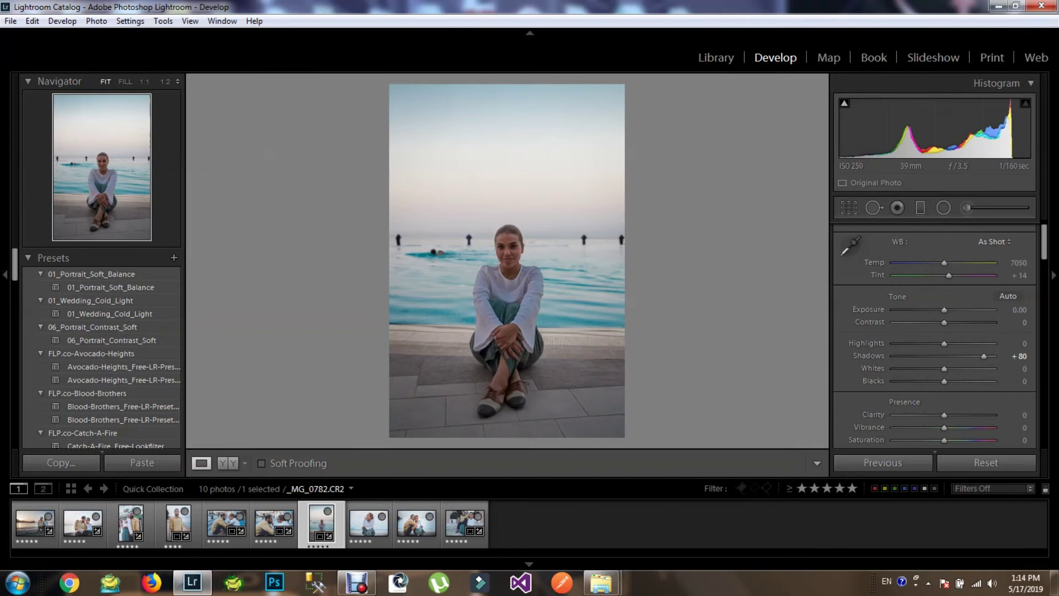
pyautogui.click(227, 463)
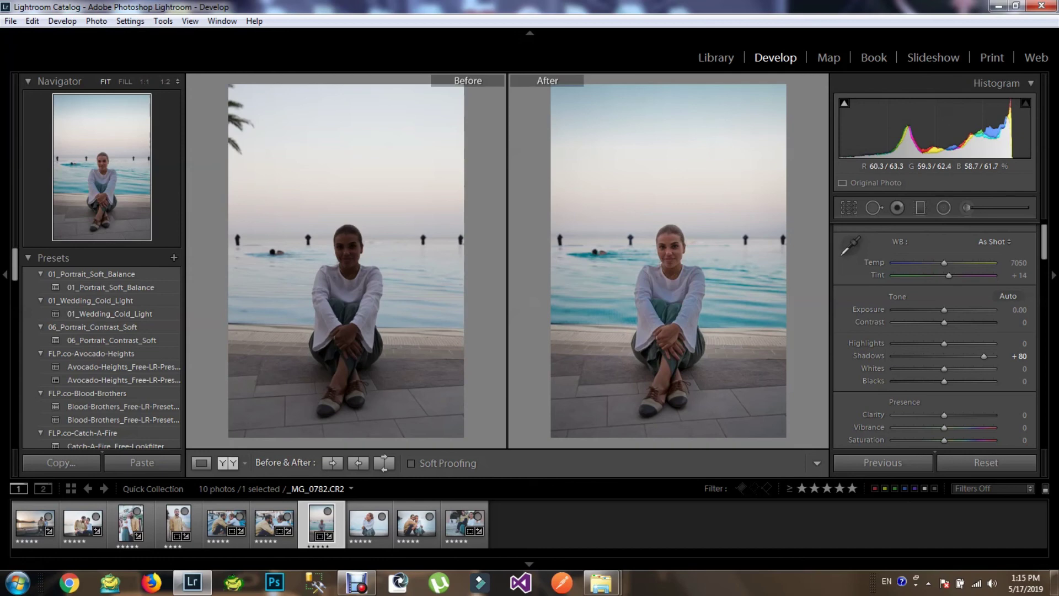
# - Exit the Before & After comparison to show only the edited pool portrait in Loupe view
pyautogui.press('y')
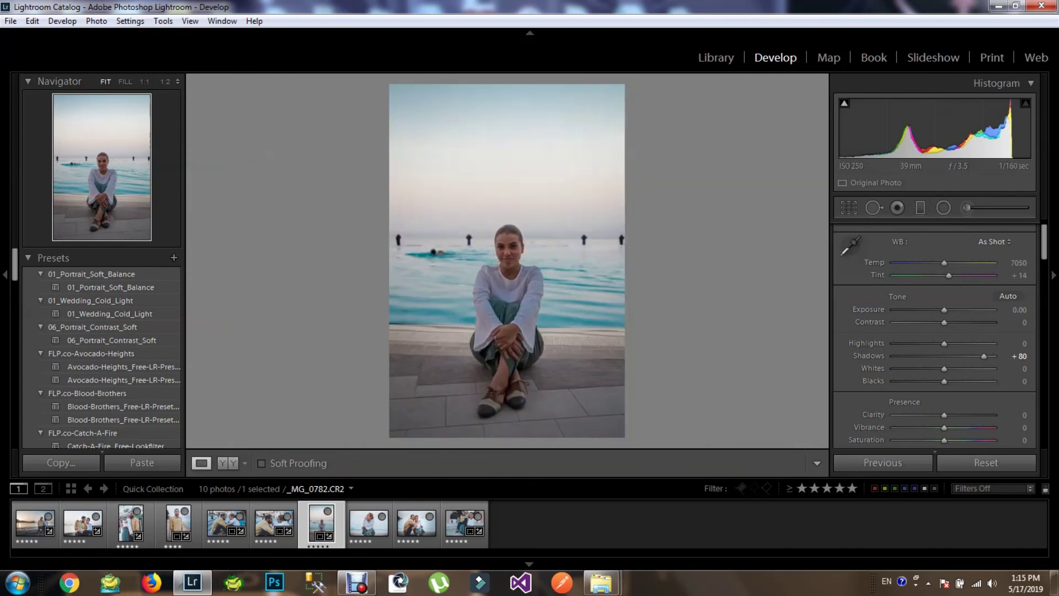